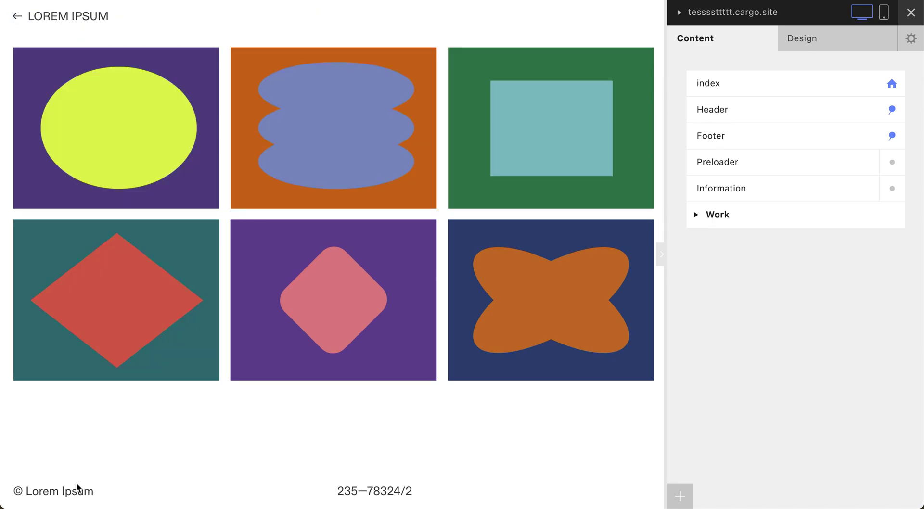
Examine how the footer appears on the Information page and on the Aenean Facili page in the Work set.
left_click(747, 187)
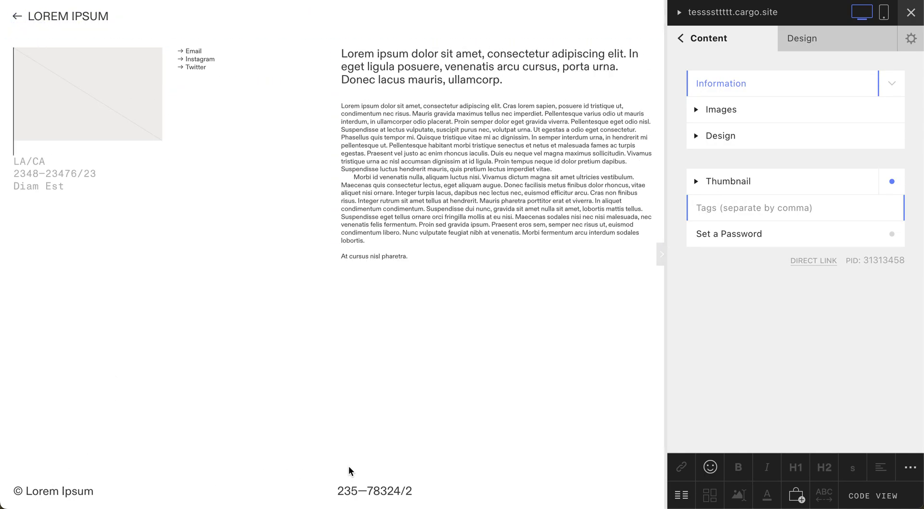
left_click(695, 45)
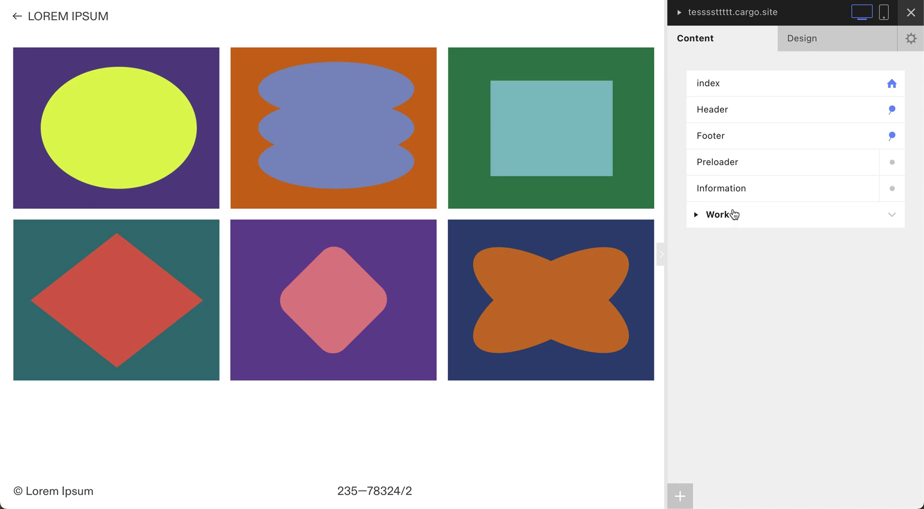
left_click(695, 215)
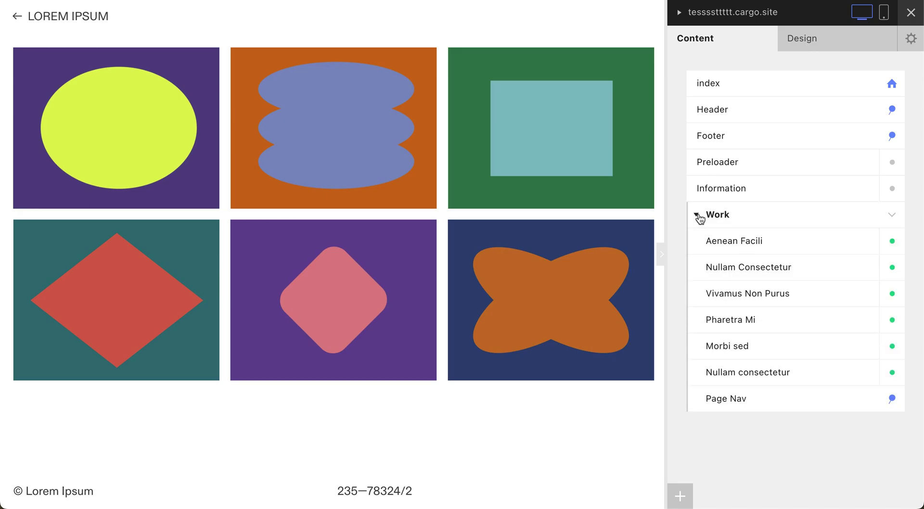
left_click(725, 248)
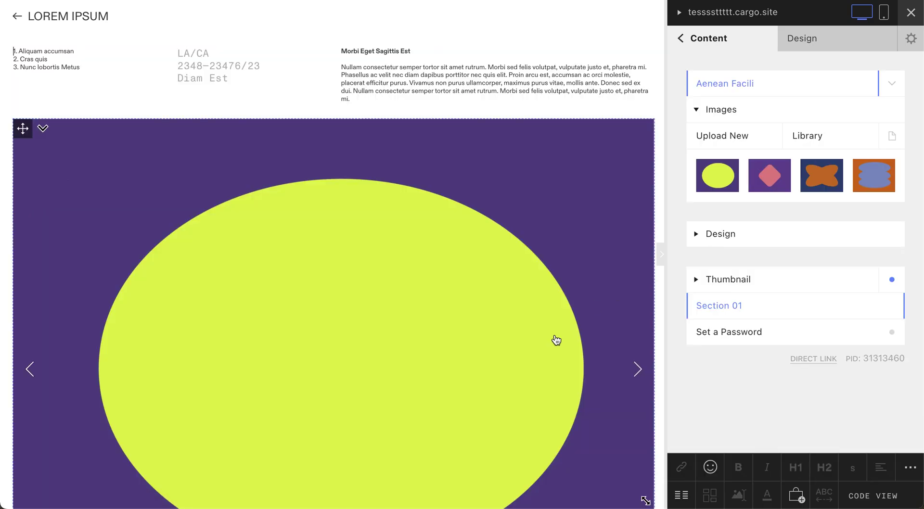
scroll(553, 337, "down", 10)
scroll(480, 289, "up", 1)
scroll(480, 289, "up", 5)
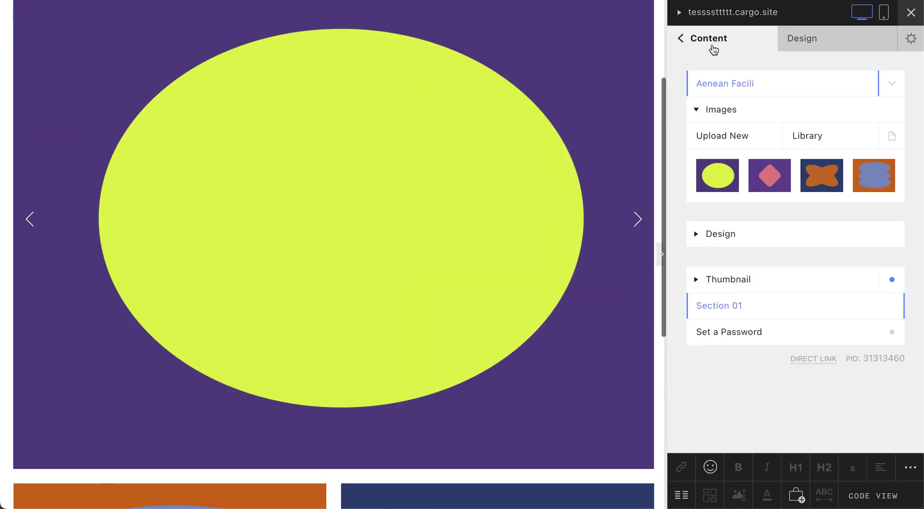
Examine the Morbi sed page from its header down to the page navigation and footer, and return to the content list.
left_click(710, 42)
left_click(729, 348)
scroll(531, 337, "down", 10)
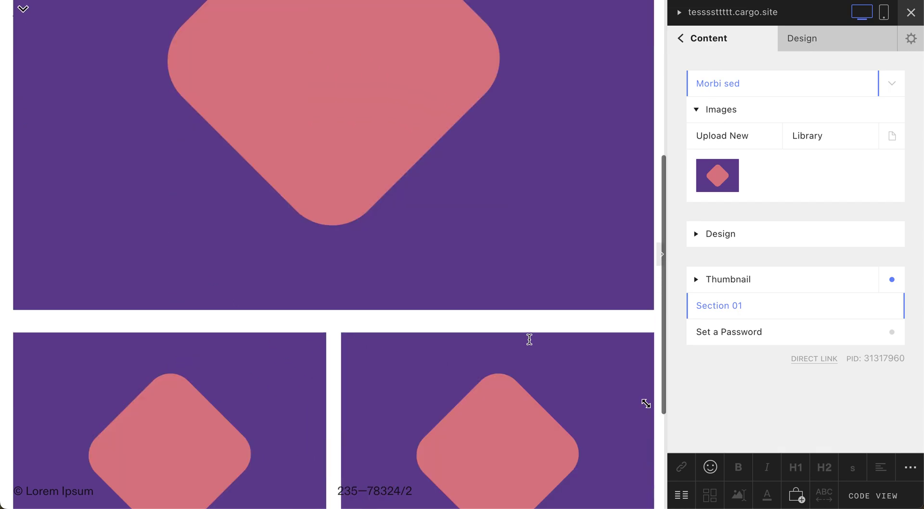
scroll(456, 252, "up", 12)
scroll(456, 254, "down", 10)
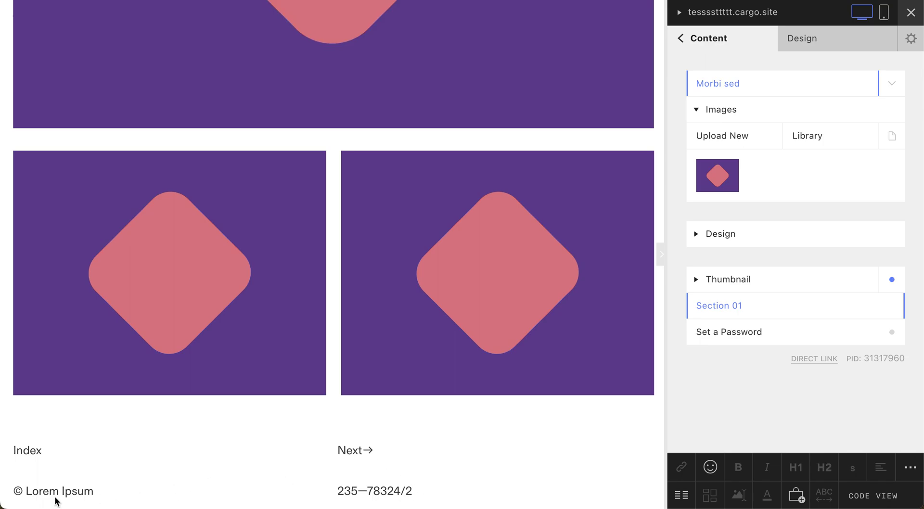
scroll(547, 289, "up", 10)
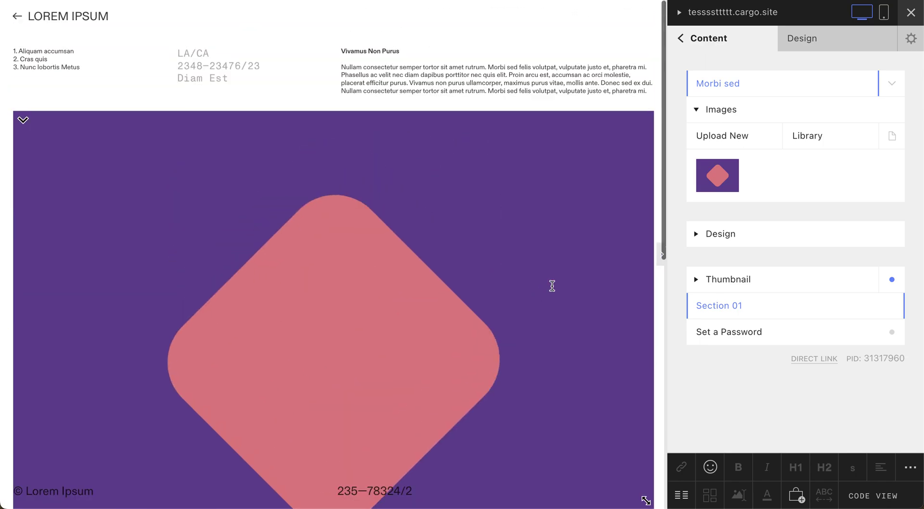
left_click(698, 42)
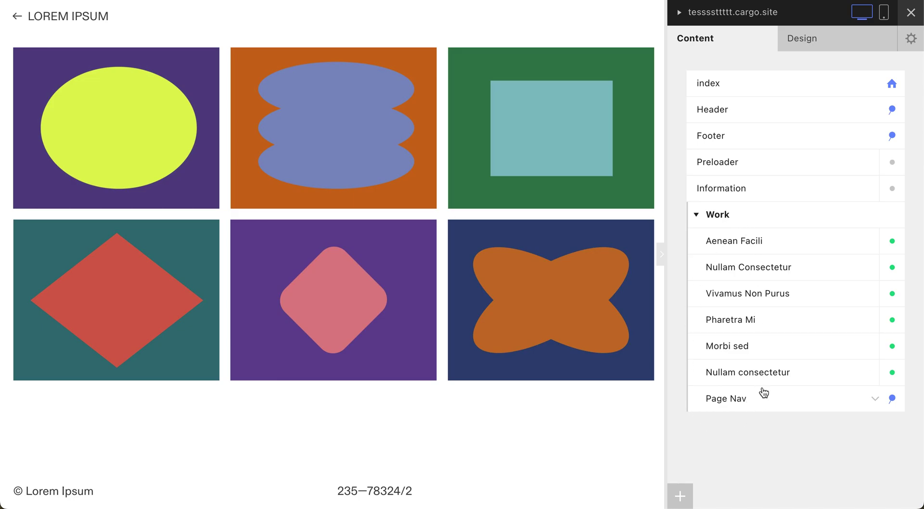
left_click(697, 215)
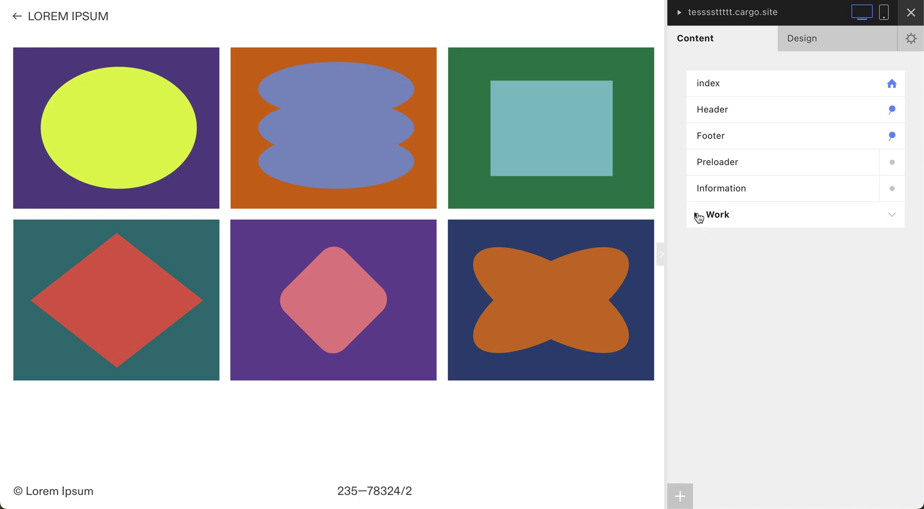
left_click(697, 215)
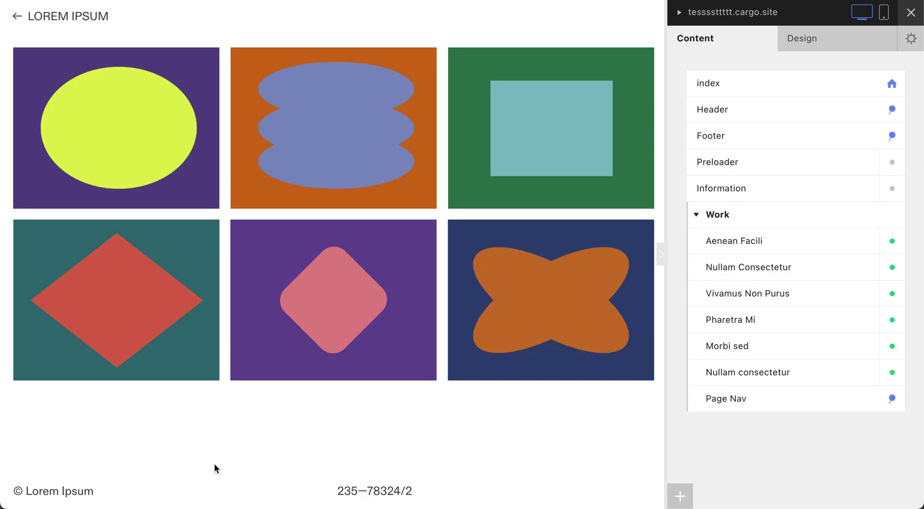
left_click(747, 215)
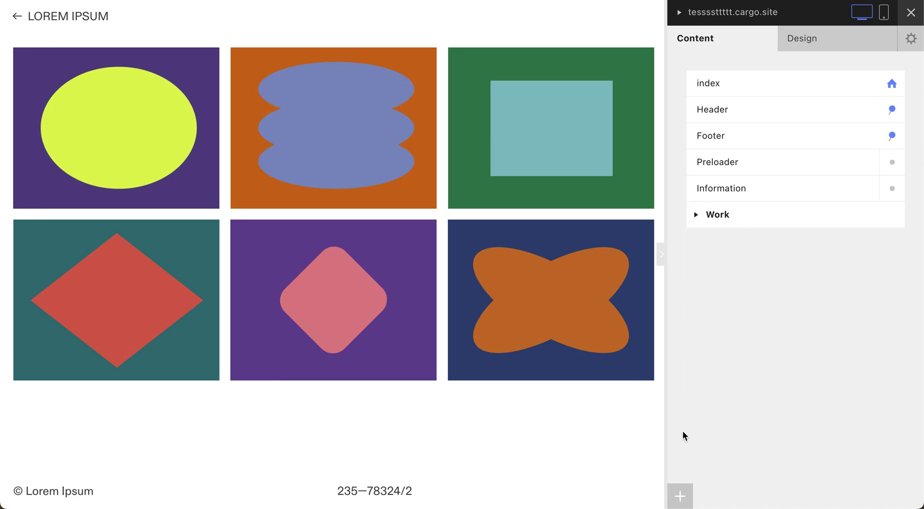
left_click(679, 496)
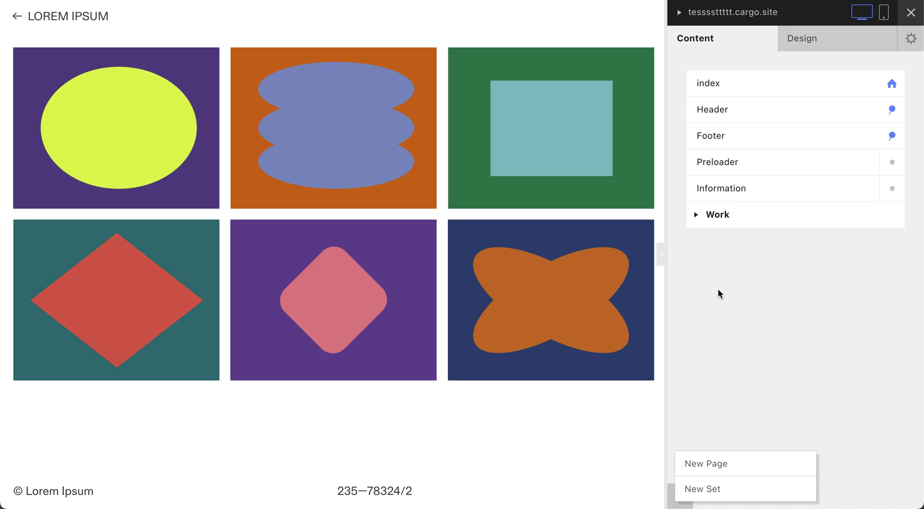
left_click(726, 264)
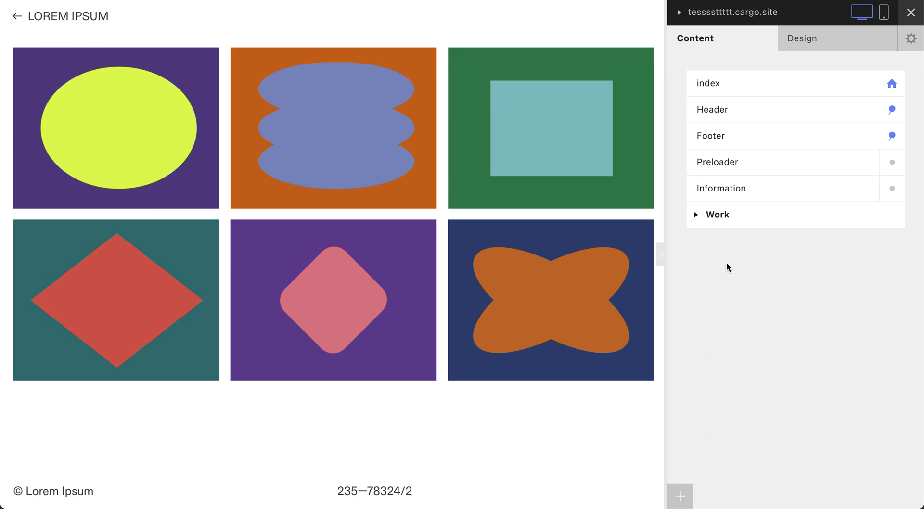
Expand the Work set and examine the ends of the Nullam Consectetur and Aenean Facili pages for a footer.
left_click(697, 215)
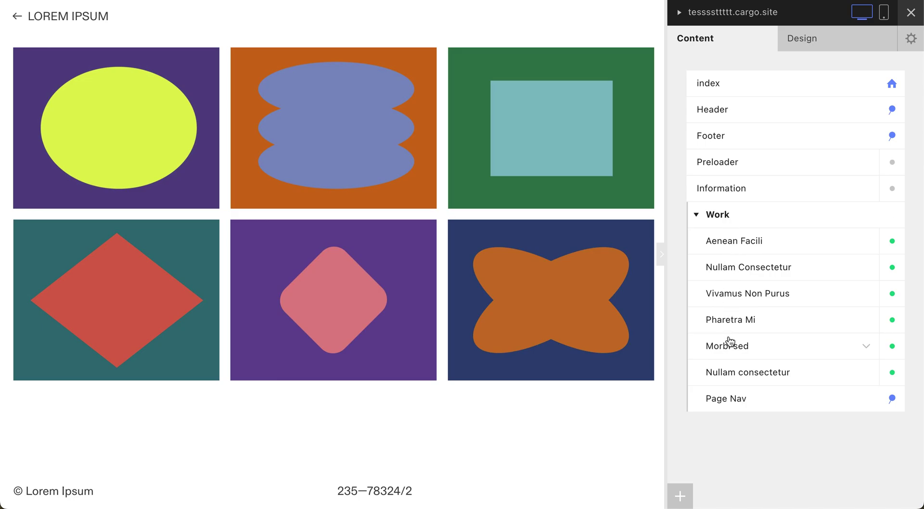
left_click(723, 268)
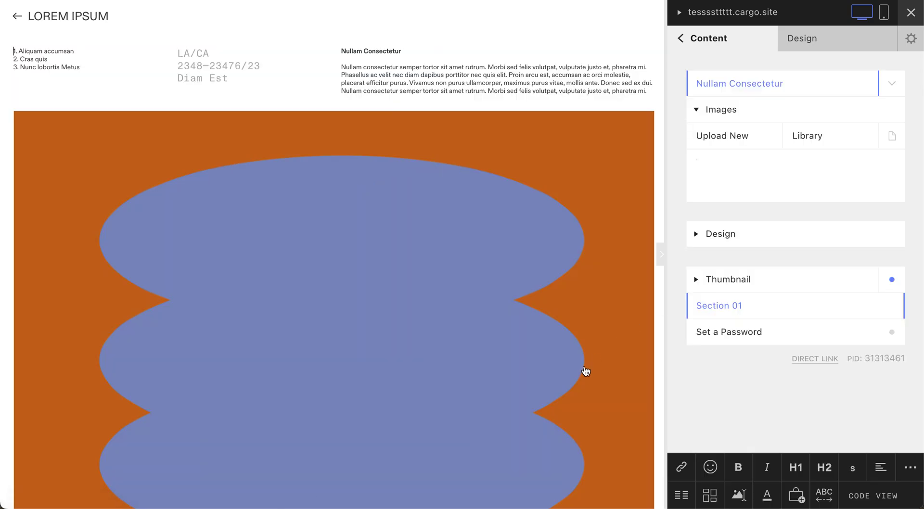
scroll(585, 371, "down", 10)
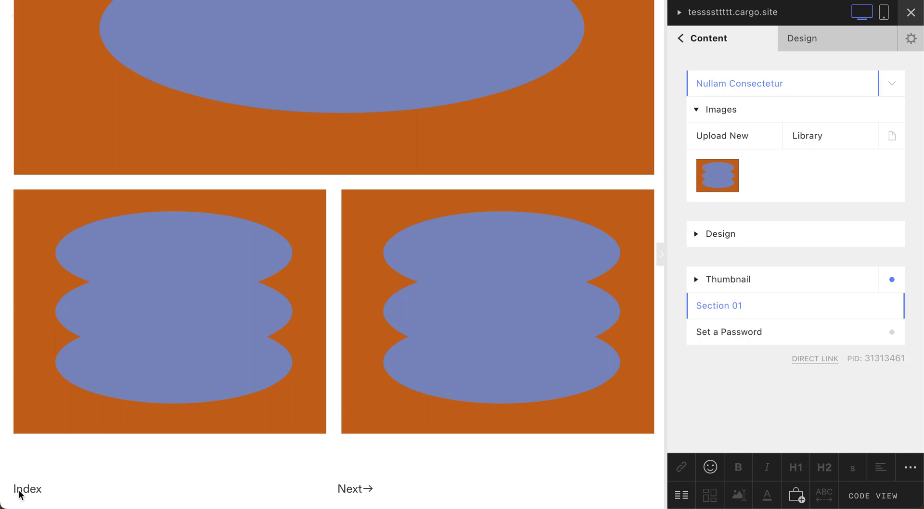
mouse_move(716, 185)
left_click(687, 41)
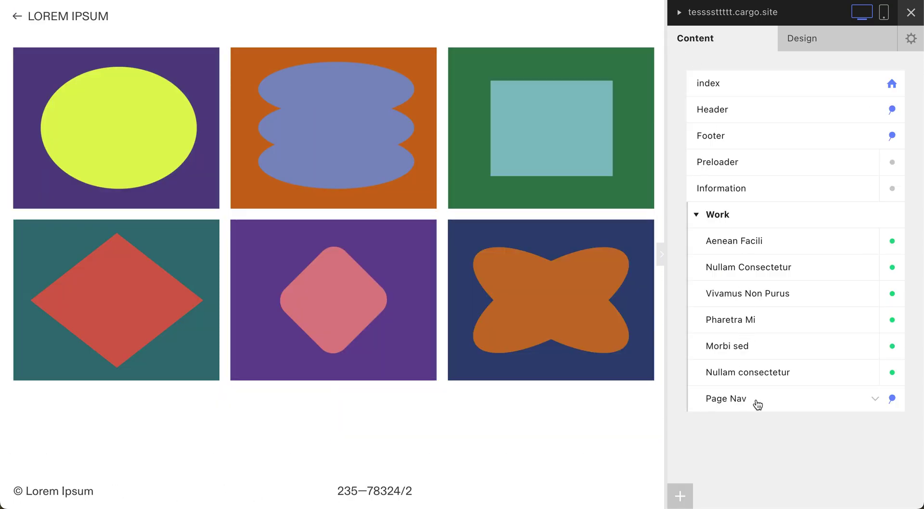
left_click(728, 243)
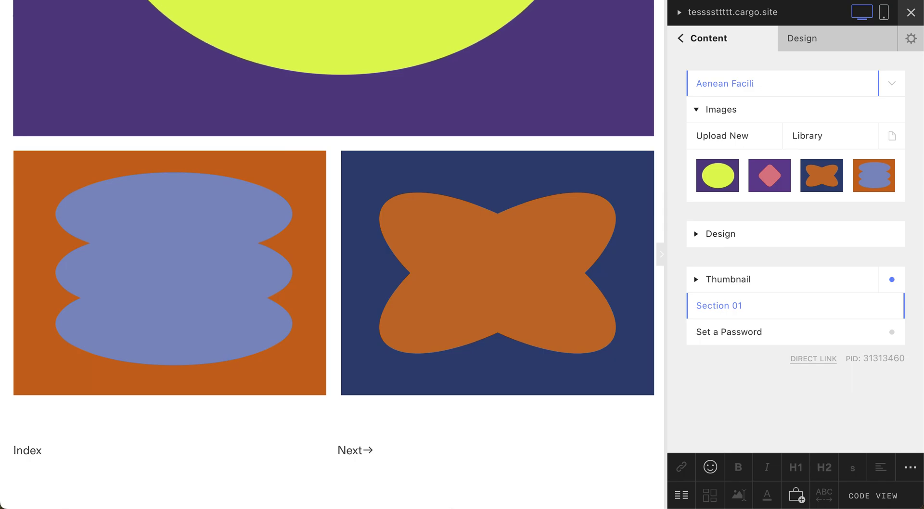
left_click(708, 42)
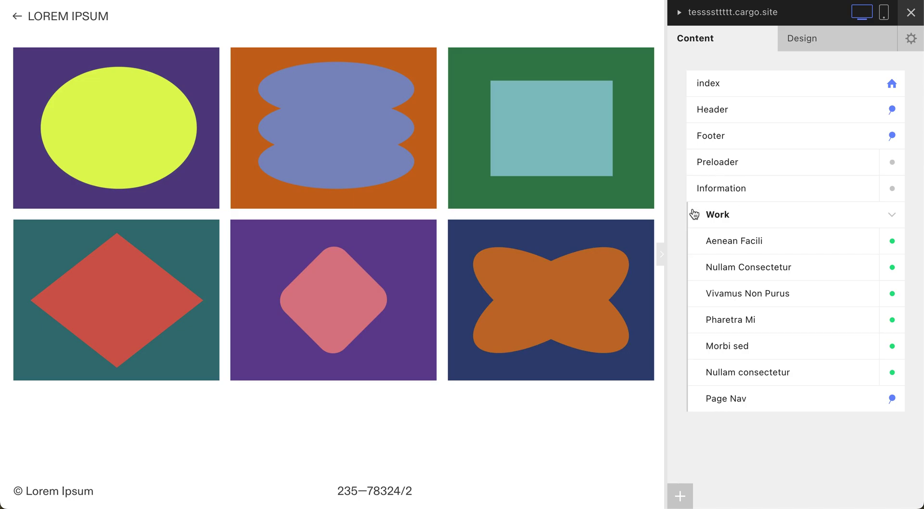
Copy the PID of the Footer page and return to the content list.
left_click(735, 140)
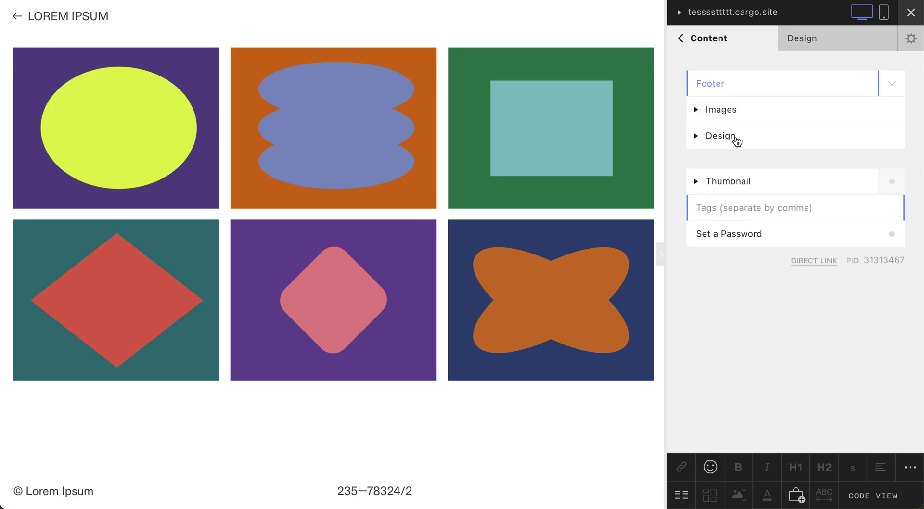
left_click_drag(862, 259, 909, 263)
key("ctrl+c")
left_click(722, 44)
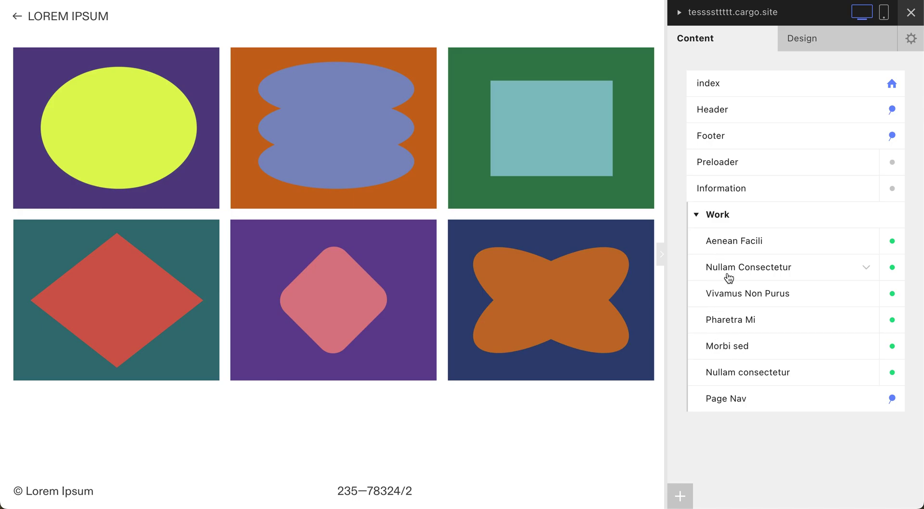
Add a style block to the Pharetra Mi page's code with the rule [local-style="31313467"] { display: none; }.
left_click(723, 320)
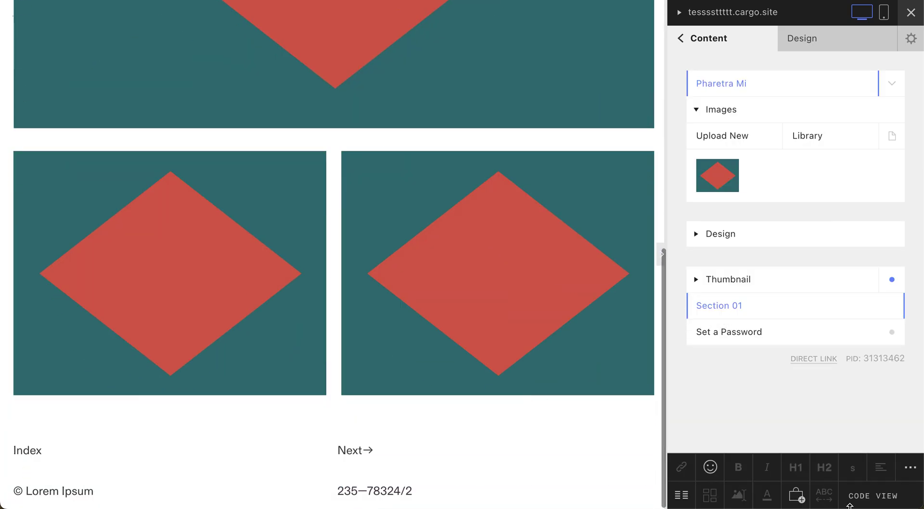
left_click(867, 500)
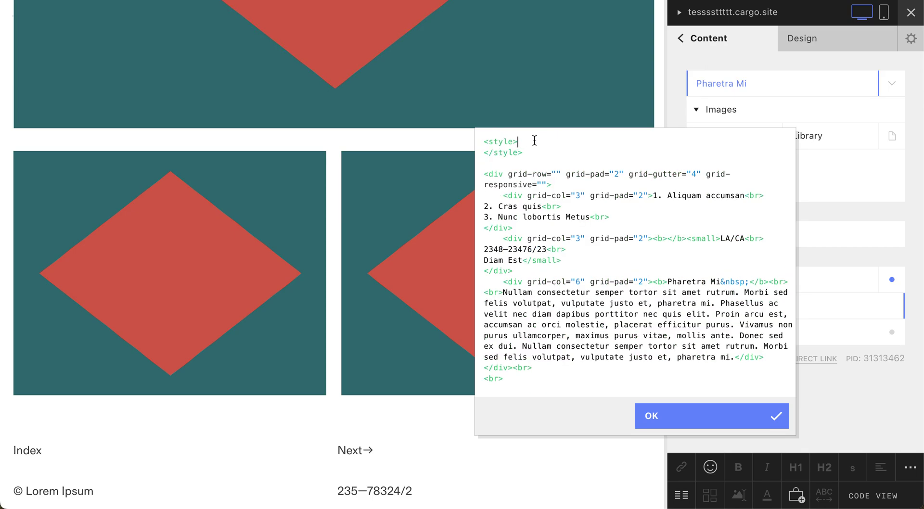
key("Return")
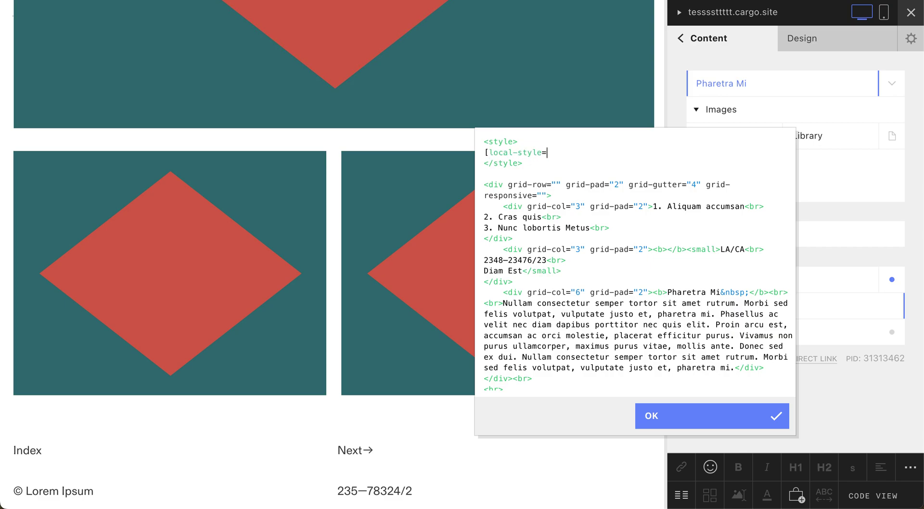
type("[local-style=\"")
key("ctrl+v")
key("Return")
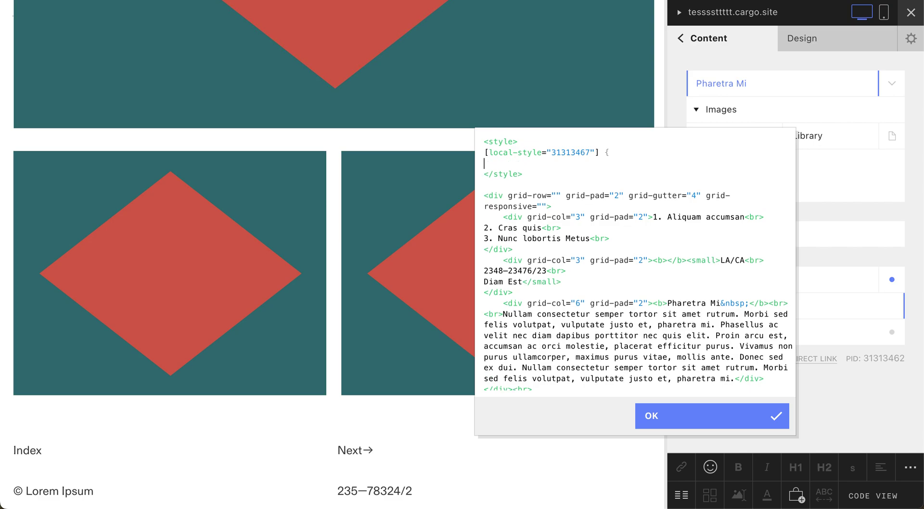
key("Return")
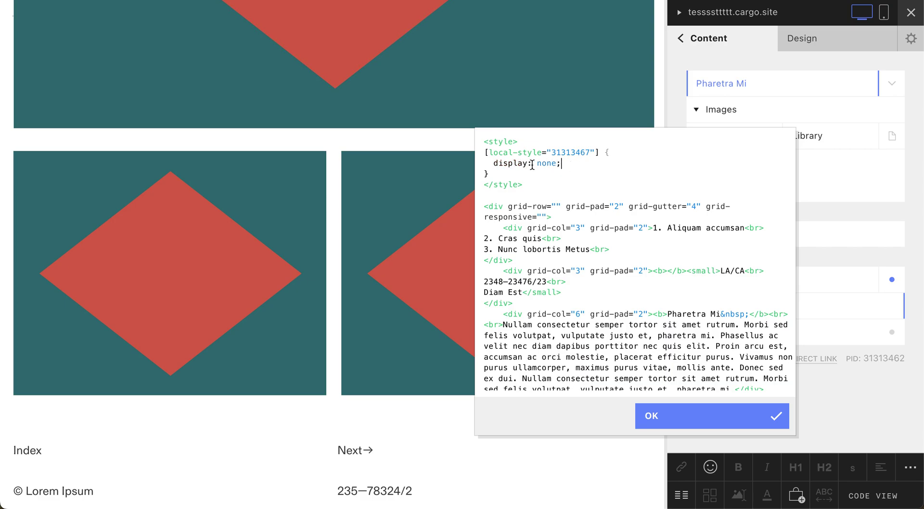
left_click_drag(494, 174, 480, 154)
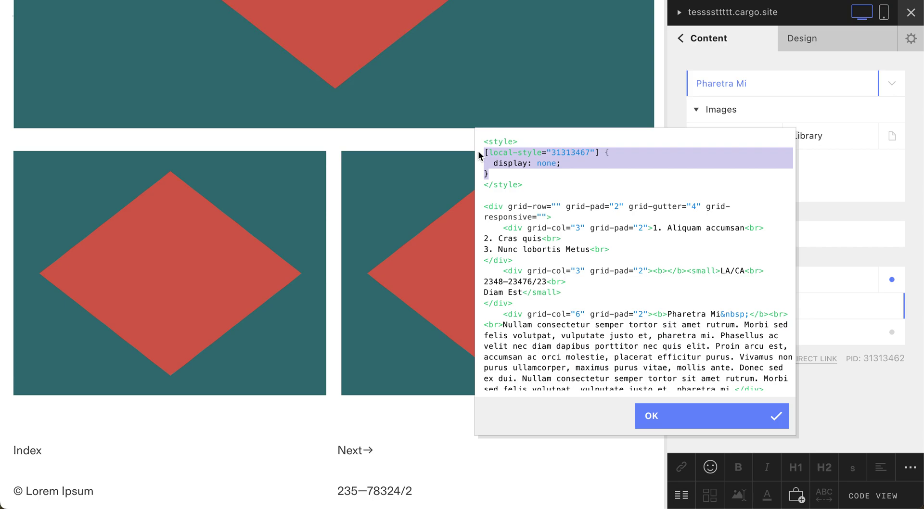
left_click(505, 166)
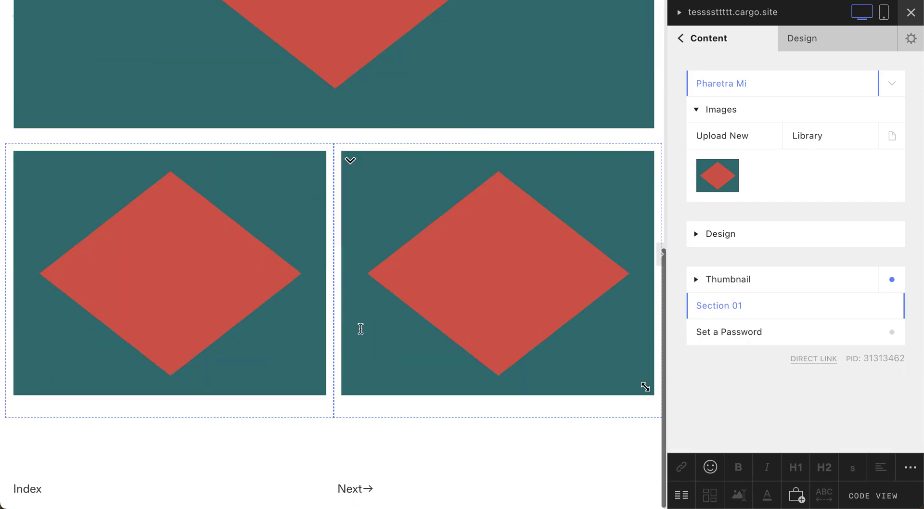
Compare the footer on the index page with the end of the Pharetra Mi page.
left_click(693, 51)
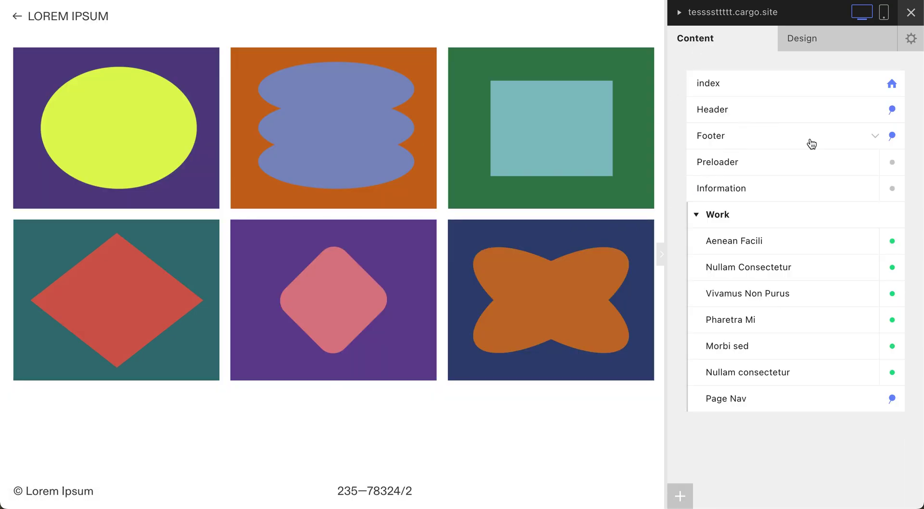
left_click(747, 318)
scroll(584, 325, "down", 3)
scroll(584, 326, "down", 5)
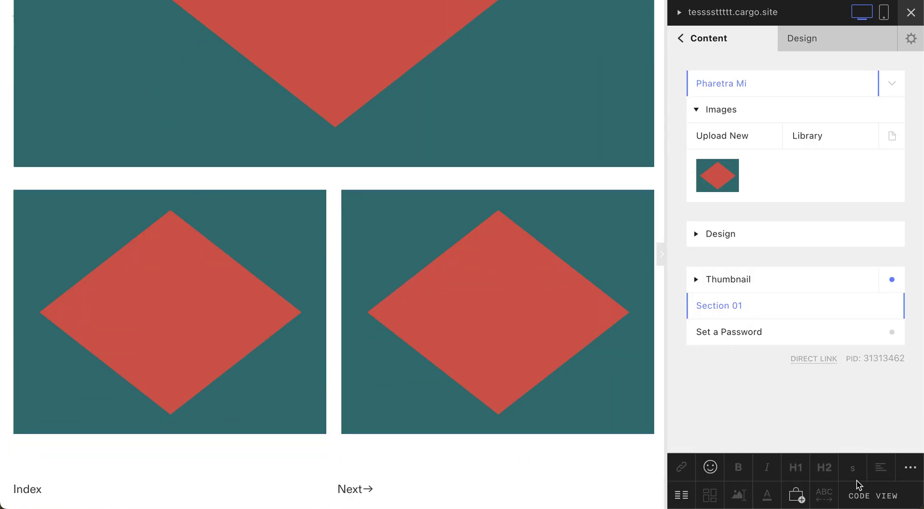
Replace the display declaration in Pharetra Mi's footer rule with opacity: 0; and pointer-events: none;.
left_click(873, 495)
left_click_drag(524, 185, 458, 128)
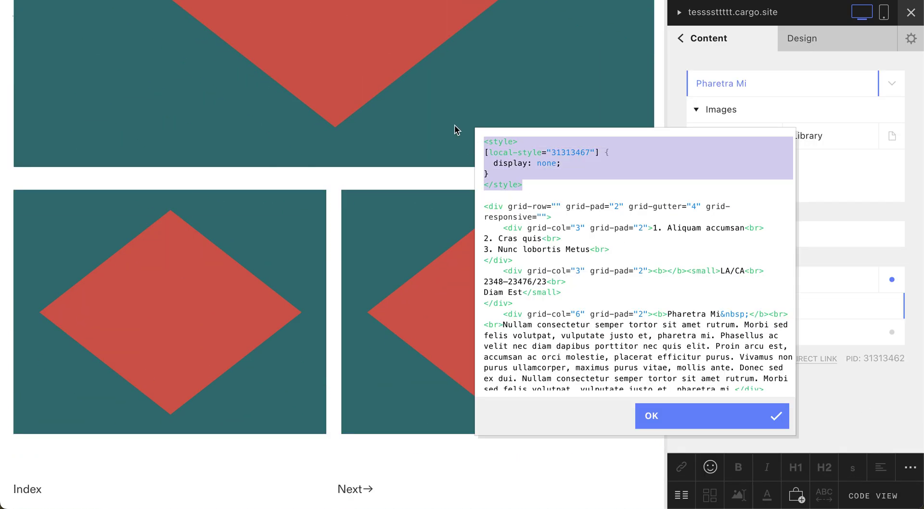
left_click(512, 152)
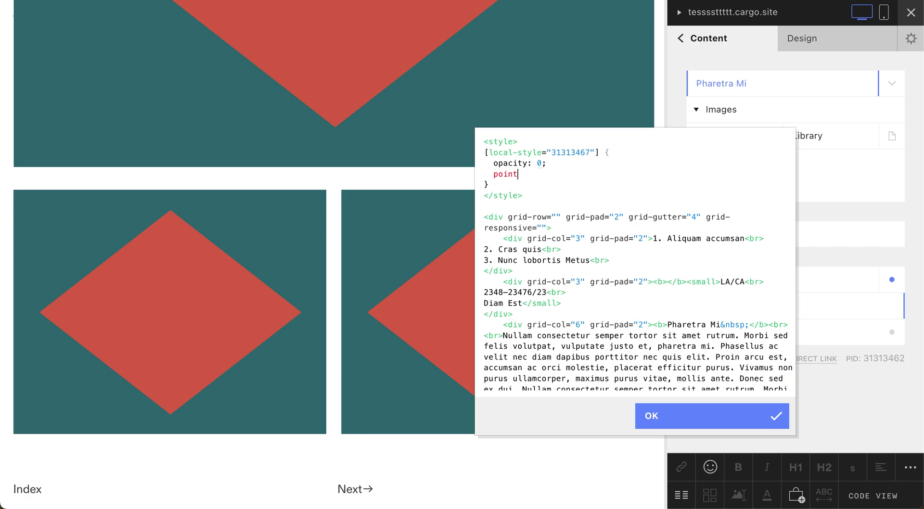
type("-events: none;")
Duplicate the [local-style="31313467"] rule directly below itself and delete the opacity line from the copy.
left_click(498, 189)
left_click_drag(498, 189, 478, 153)
key("ctrl+c")
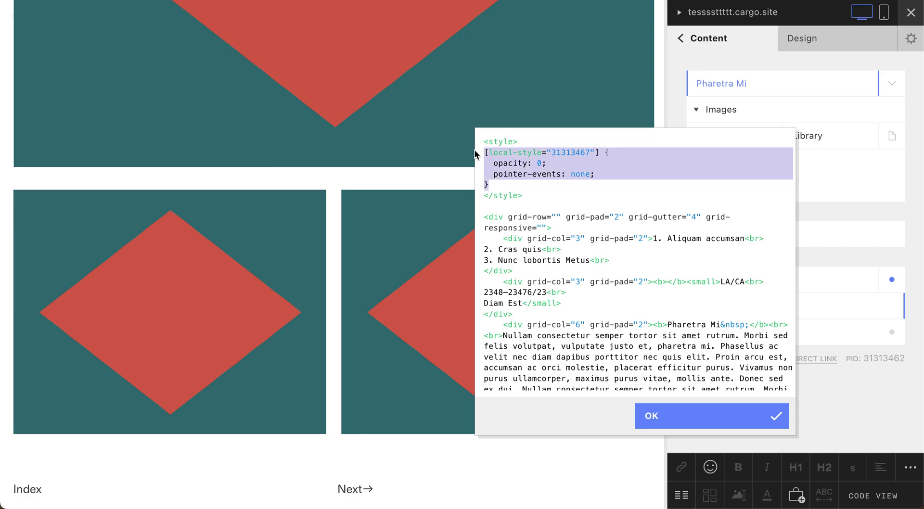
left_click(496, 182)
key("Return")
key("ctrl+v")
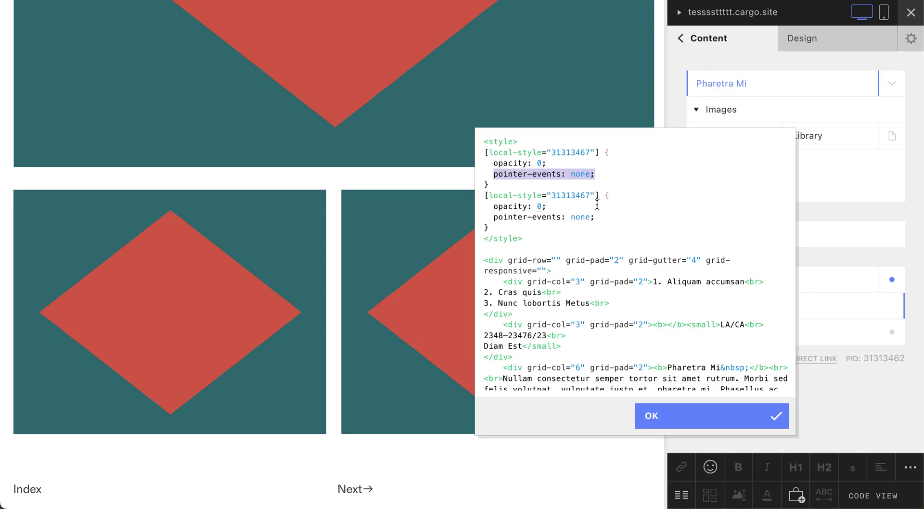
left_click_drag(554, 208, 472, 212)
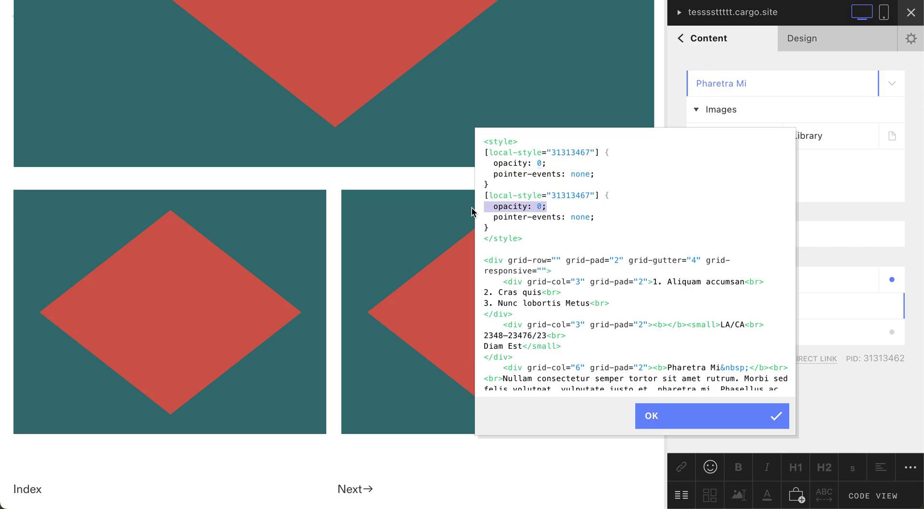
key("BackSpace")
key("BackSpace")
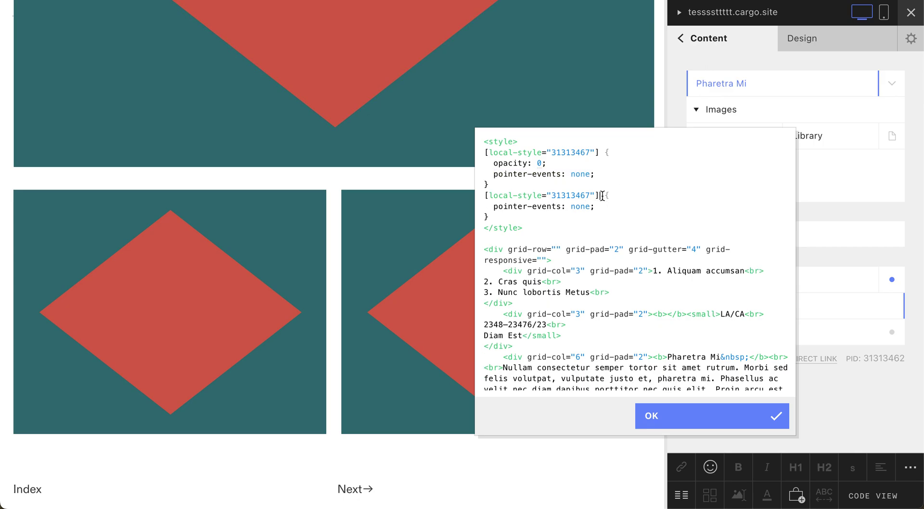
Target links in the second rule by adding a to its selector, mark pointer-events: none as !important, and save the page.
left_click(605, 195)
type("a")
left_click(592, 206)
type("!important")
left_click(691, 414)
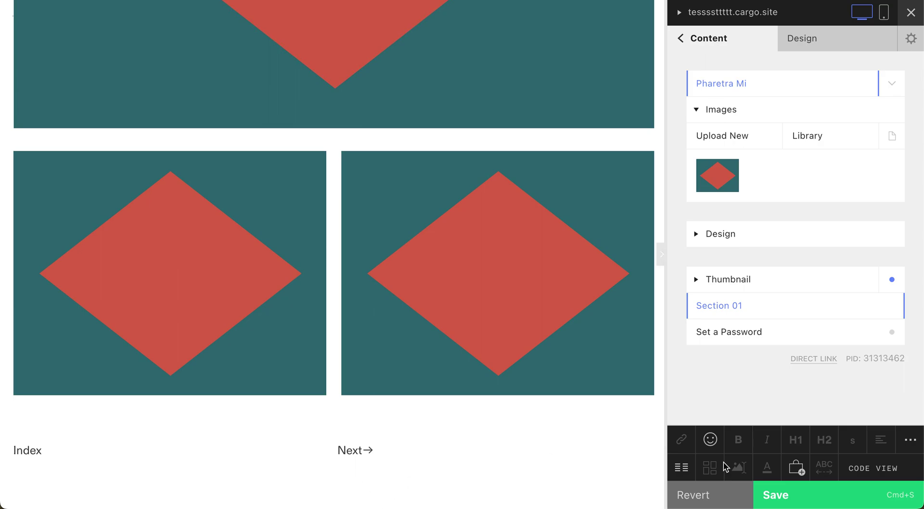
left_click(809, 492)
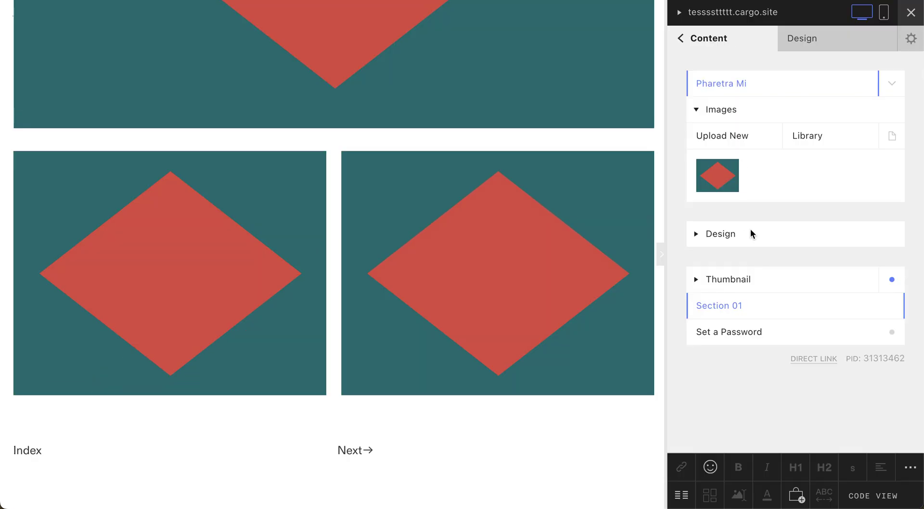
left_click(692, 43)
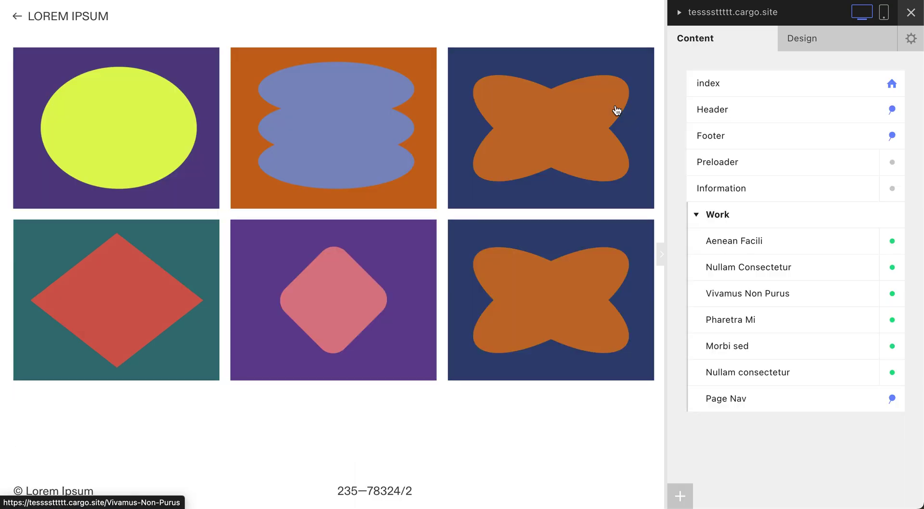